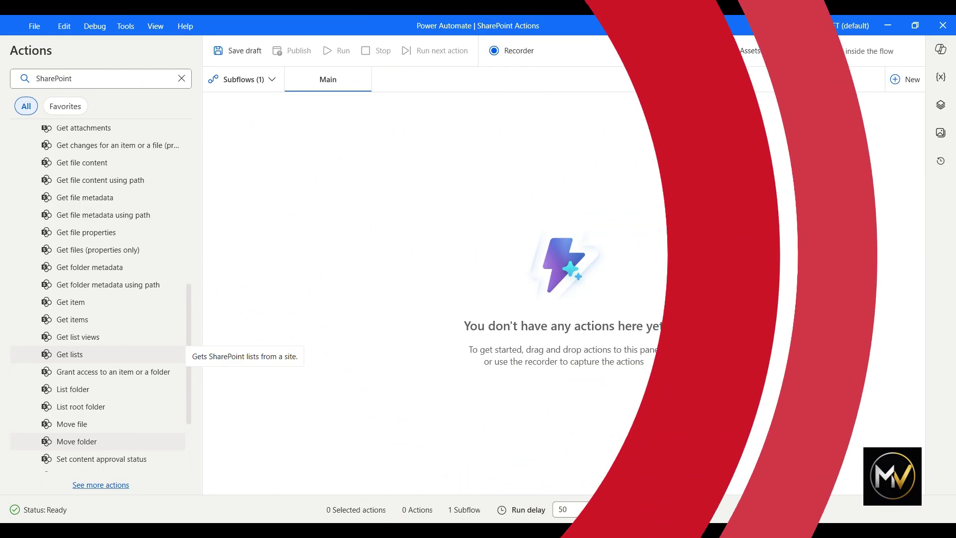
Step: Add the SharePoint Copy file action to the Main subflow
scroll(99, 349, up, 6)
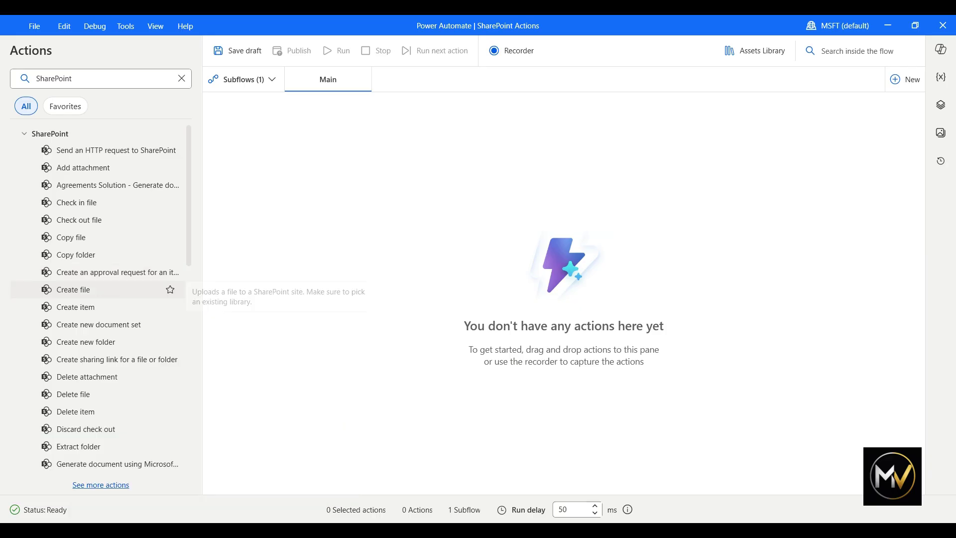
drag(71, 237, 438, 149)
Step: Switch to the browser and look into the Project Delta folders of the MDAIntegration and IT Department sites, then return to Power Automate
key(alt+Tab)
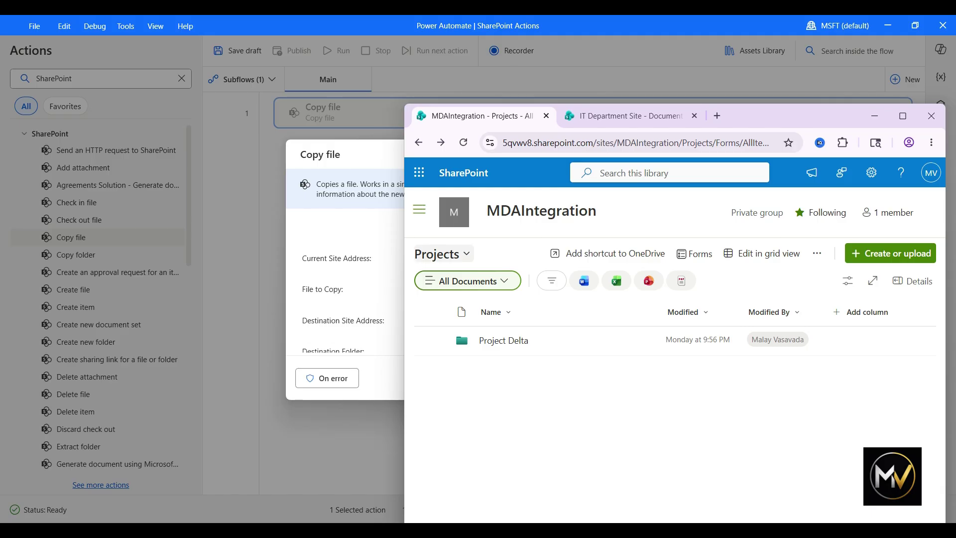
click(513, 340)
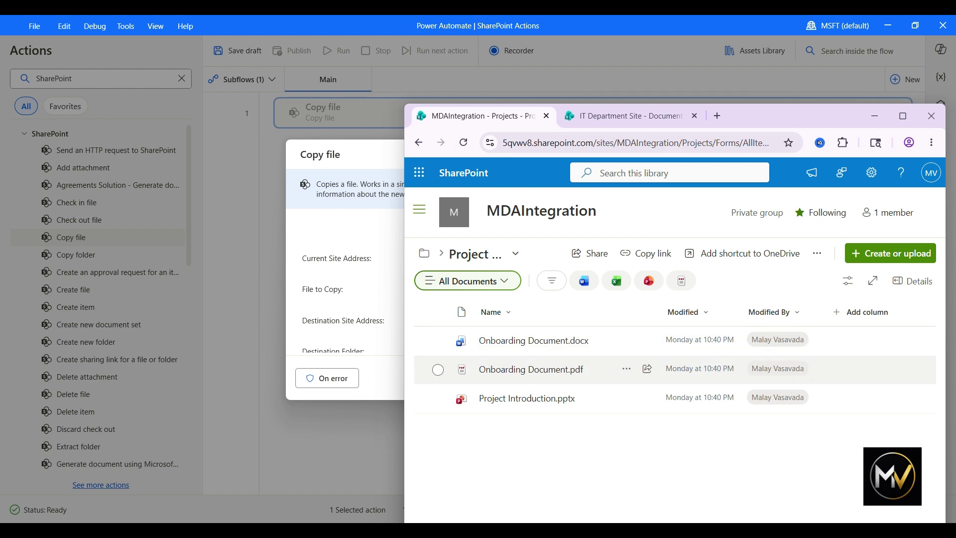
click(627, 115)
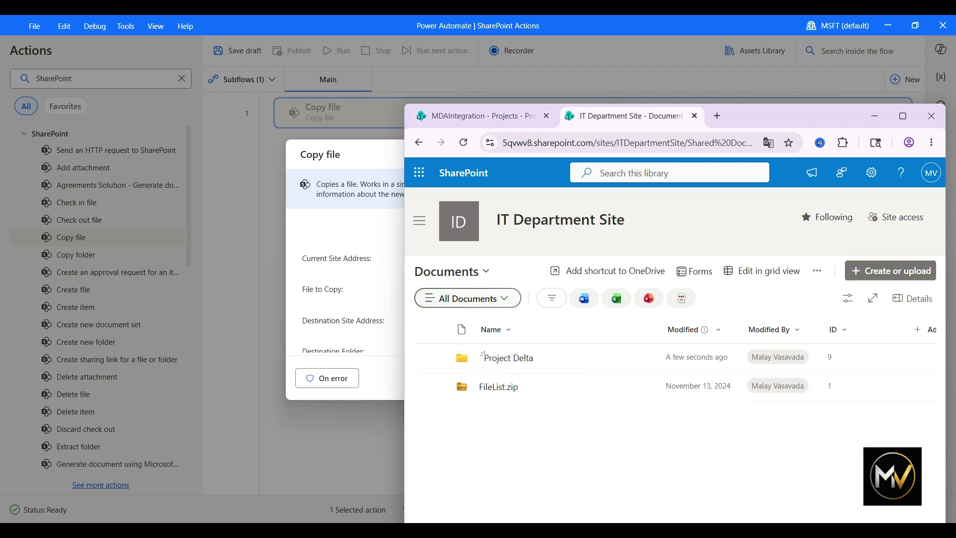
click(484, 356)
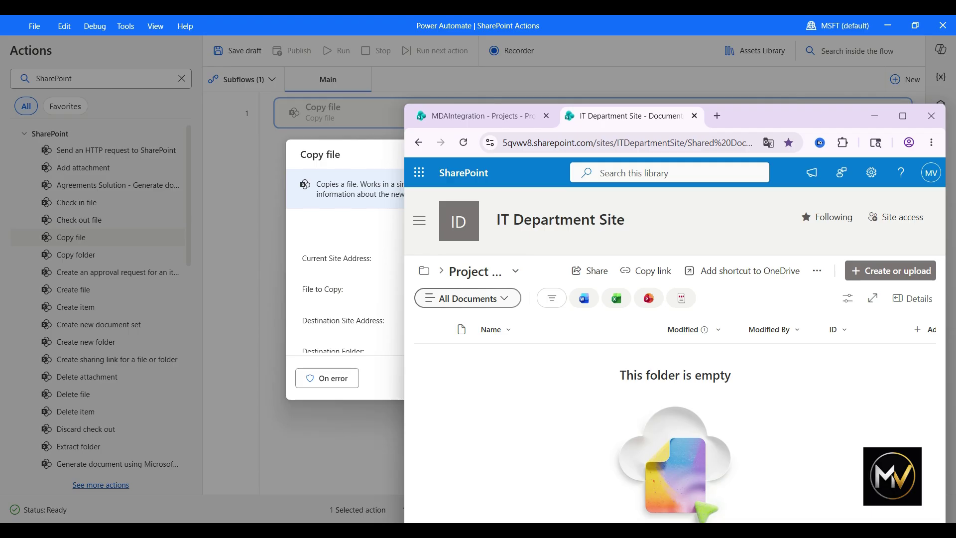
key(alt+Tab)
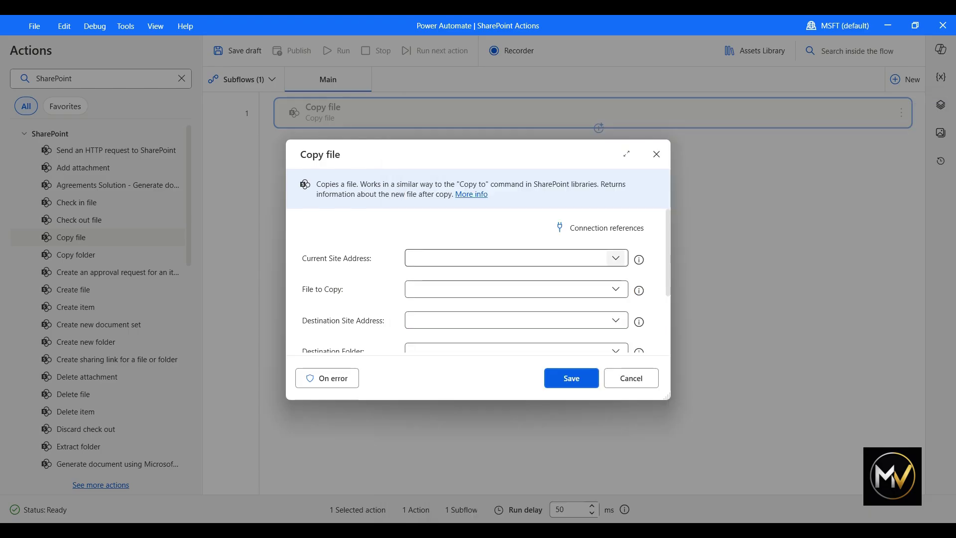
Step: Set the current site address to MDAIntegration and the file to copy to /Projects/Project Delta/Onboarding Document.pdf
click(616, 257)
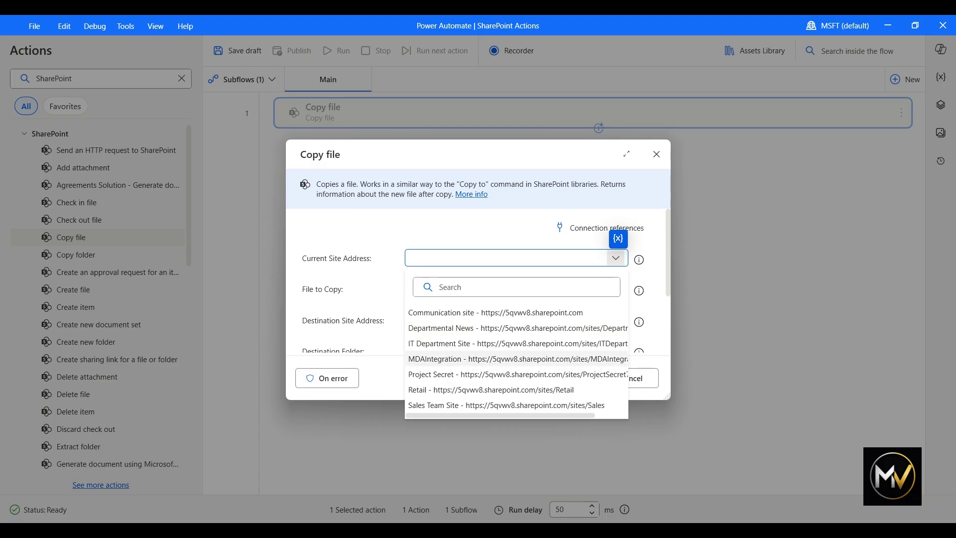
click(468, 359)
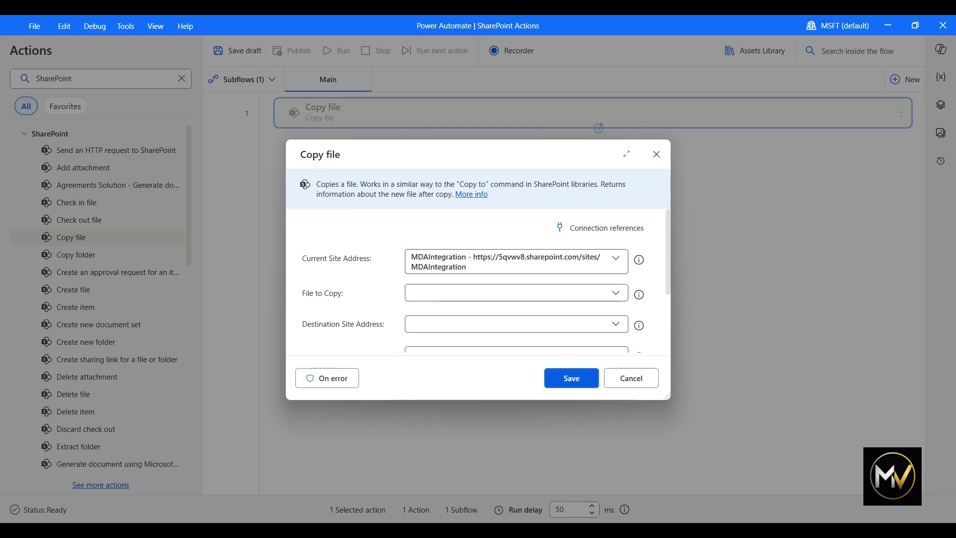
click(616, 292)
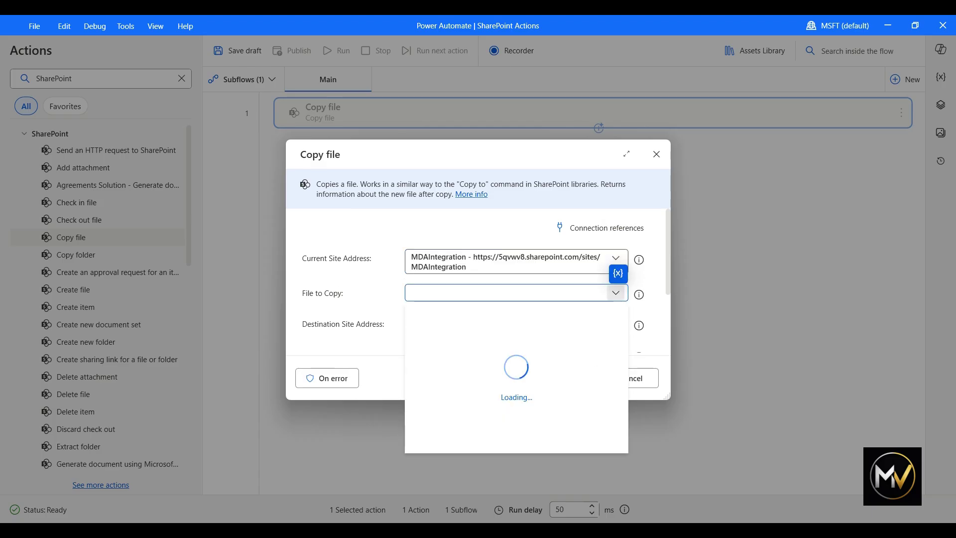
click(616, 293)
click(616, 293)
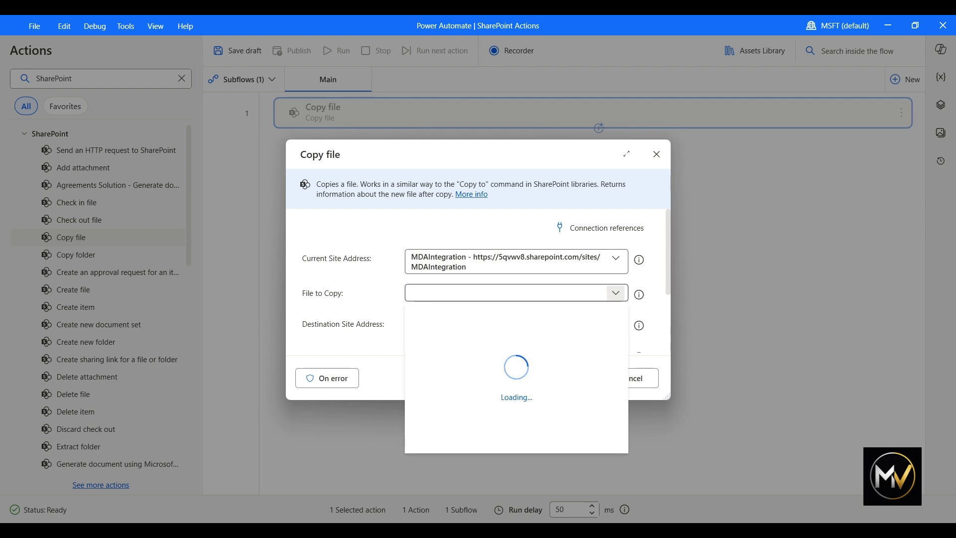
scroll(513, 238, down, 1)
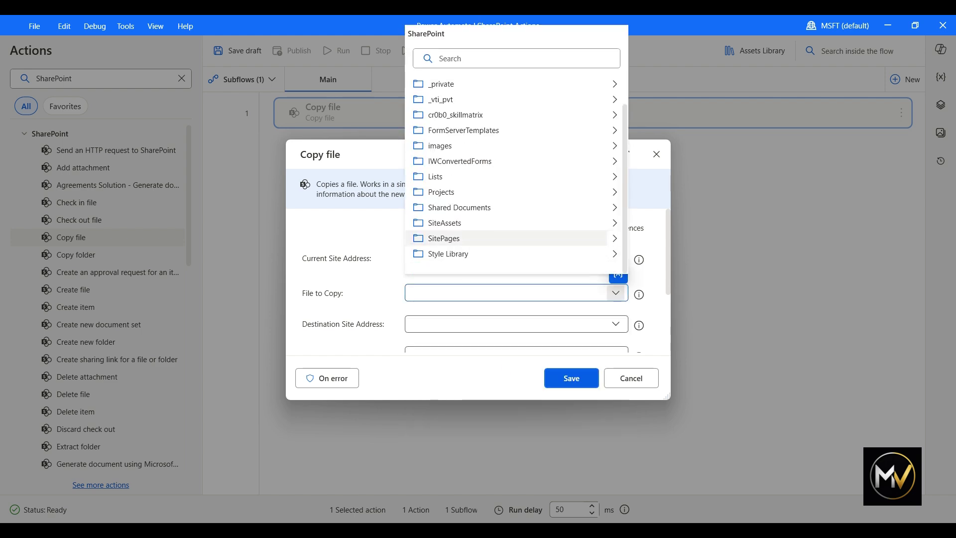
click(615, 192)
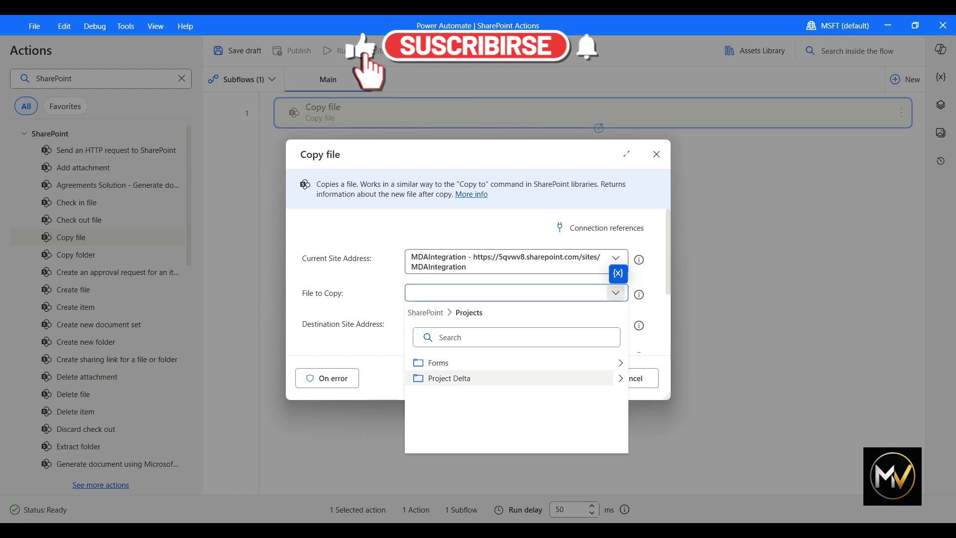
click(620, 378)
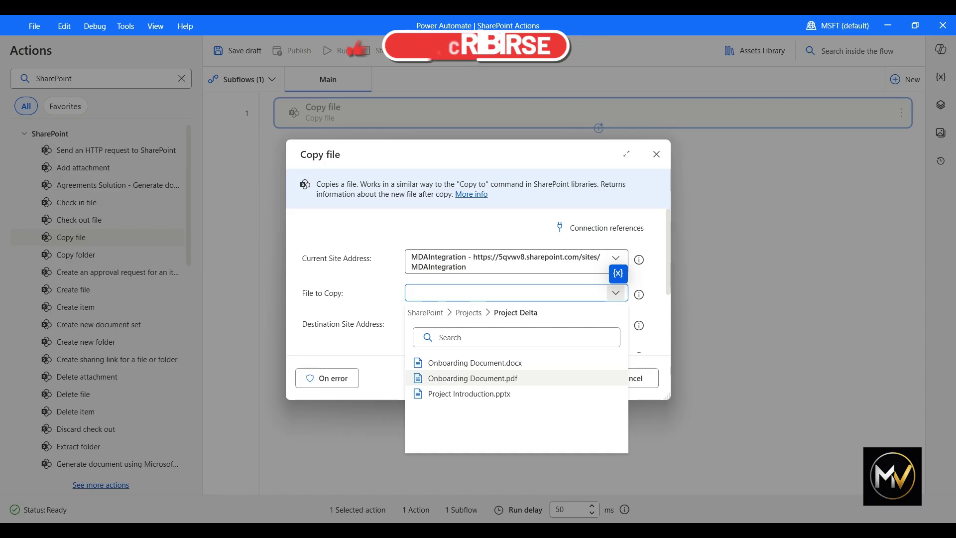
click(620, 378)
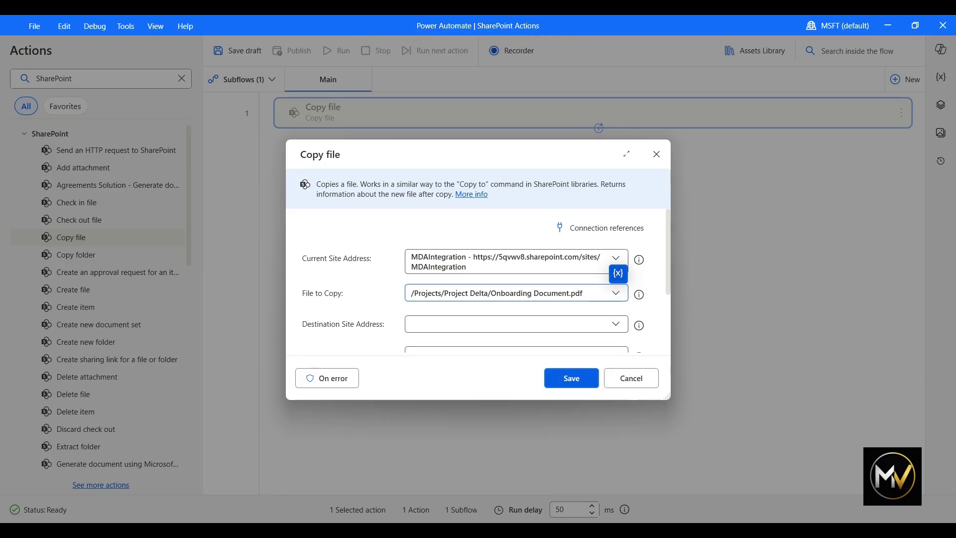
Step: Set the destination site address to IT Department Site and the destination folder to /Shared Documents/Project Delta
scroll(478, 289, down, 3)
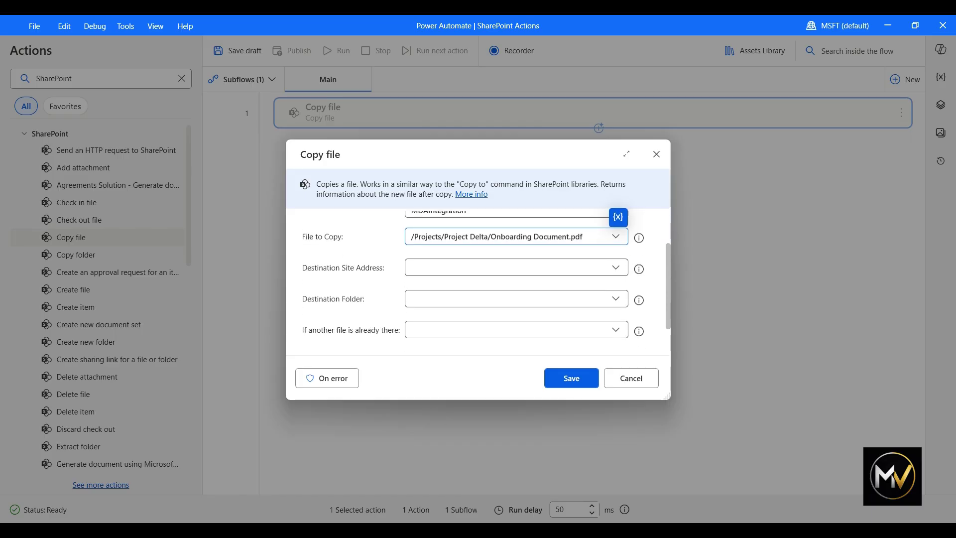
drag(668, 297, 668, 302)
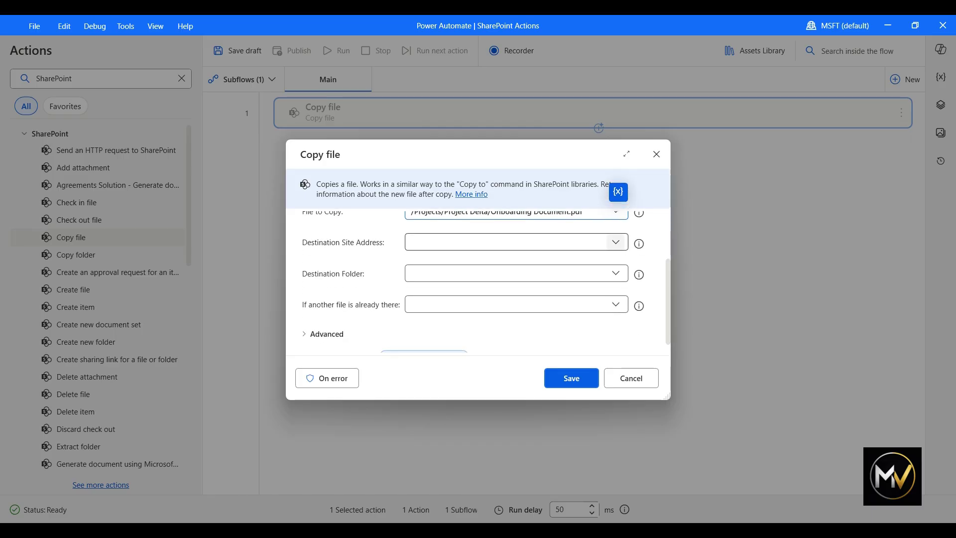
click(615, 242)
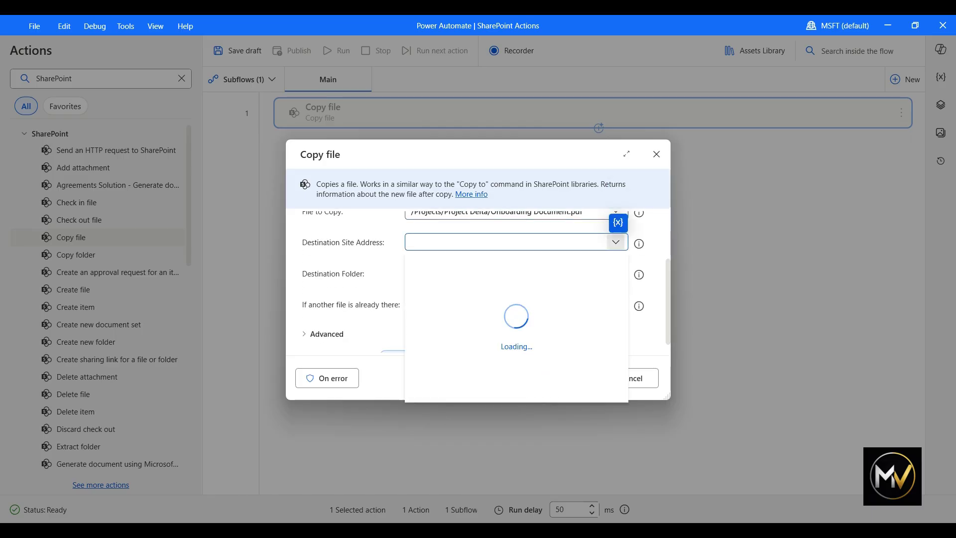
click(498, 327)
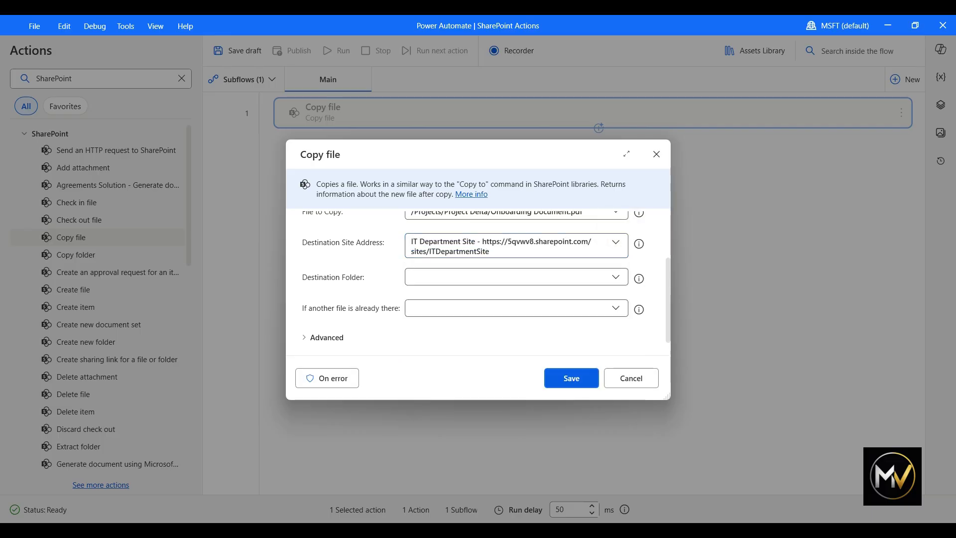
click(615, 276)
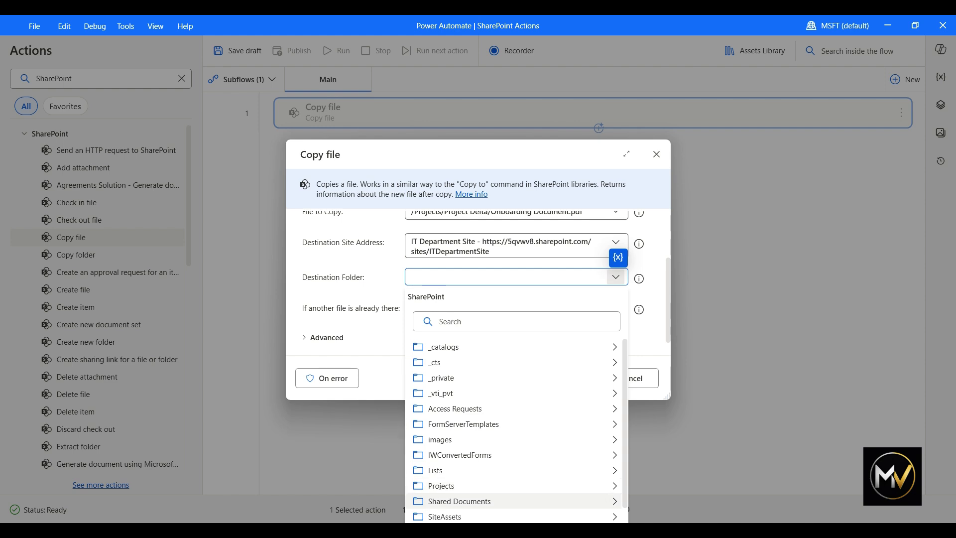
click(459, 501)
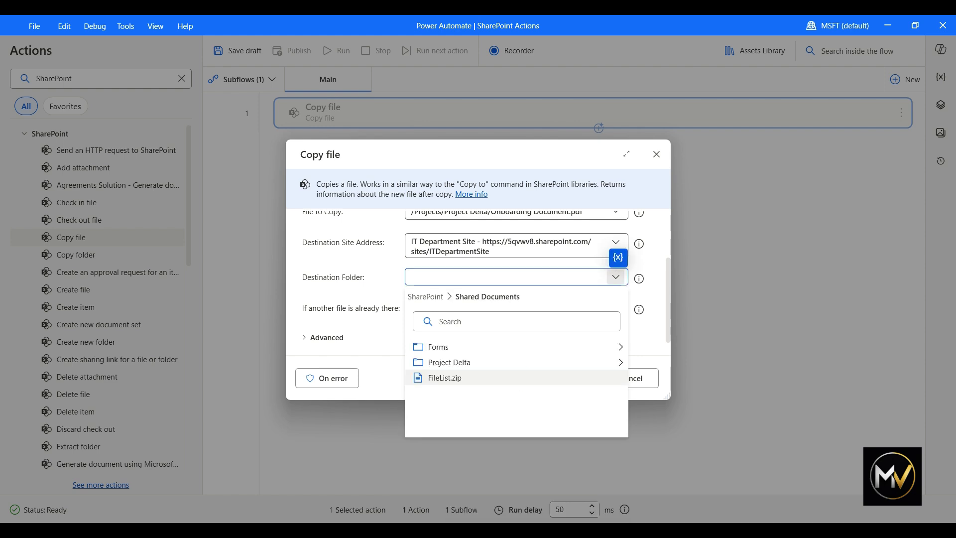
click(449, 362)
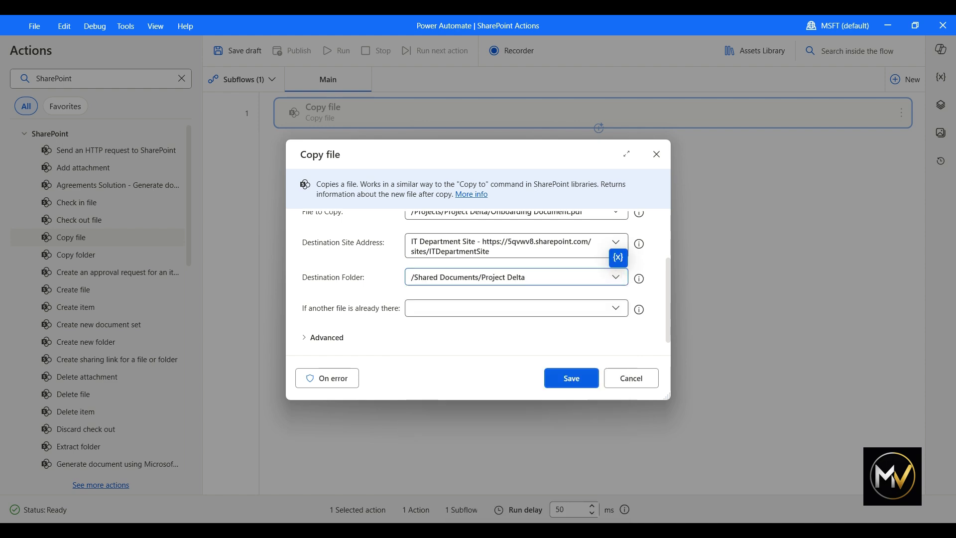
Step: Choose Replace for the case that another file is already there, and save the Copy file action
mouse_move(639, 309)
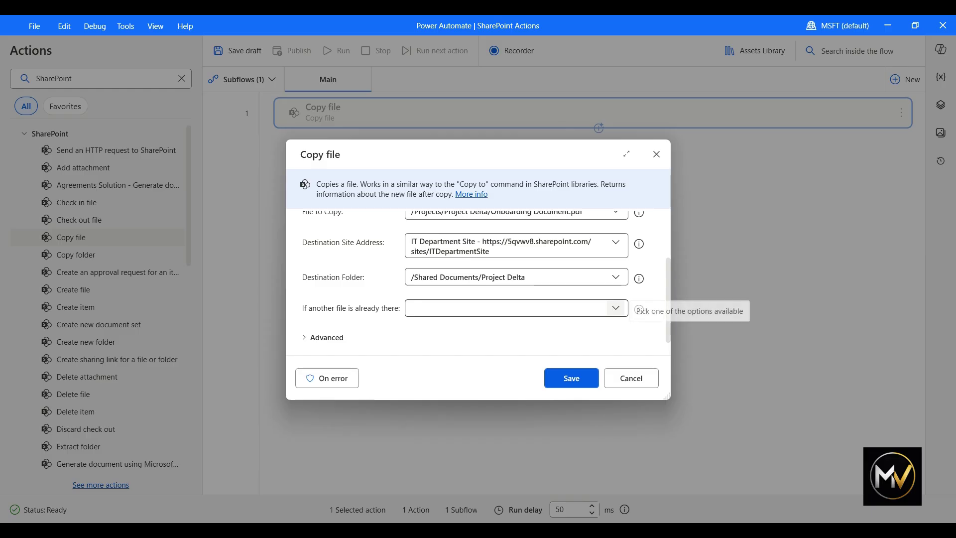
click(616, 308)
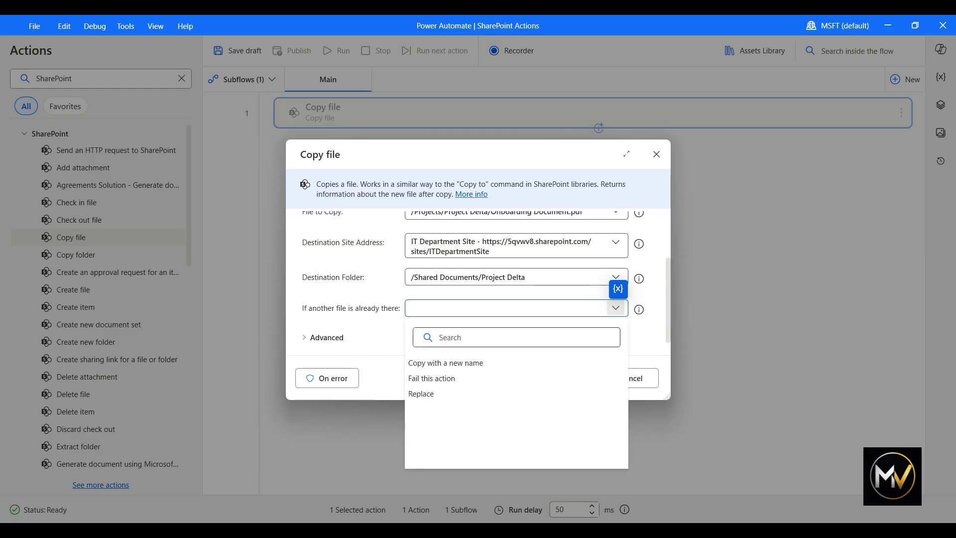
click(422, 394)
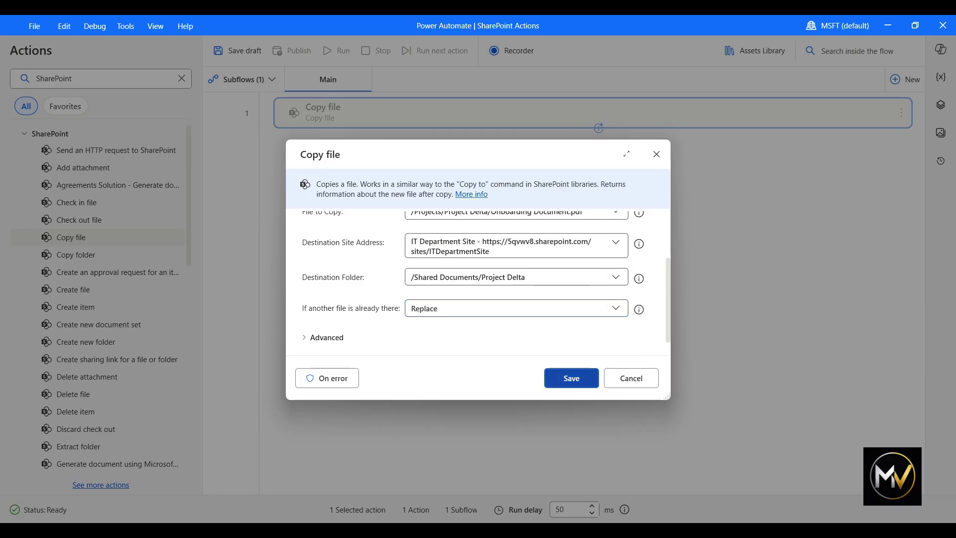
click(572, 378)
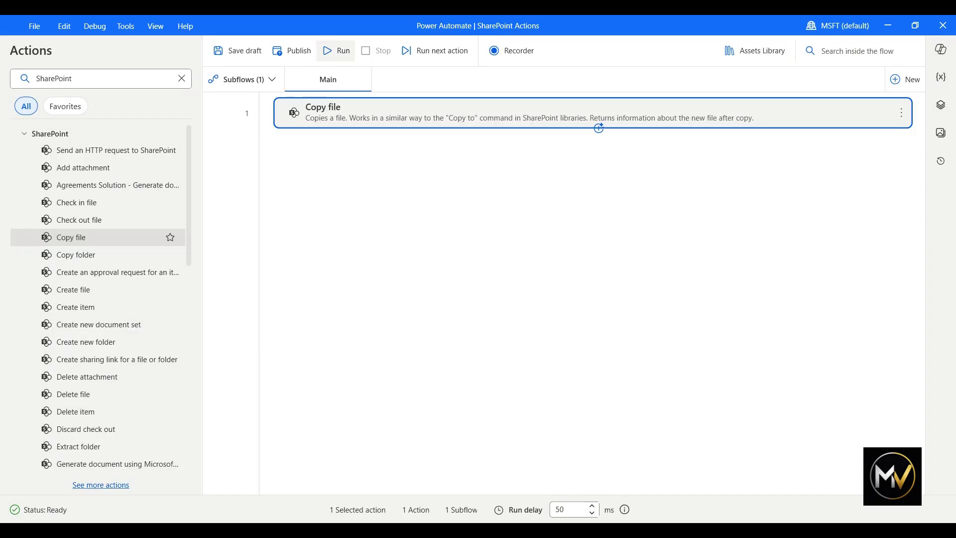
Step: Run the flow and refresh the IT Department Site's Project Delta folder in the browser to check for the copied file
click(343, 50)
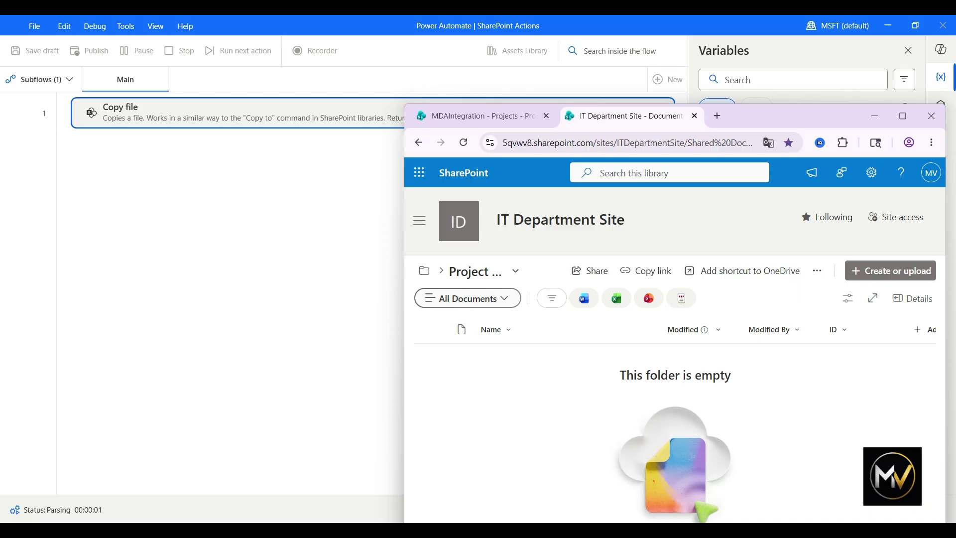
key(ctrl+shift+Tab)
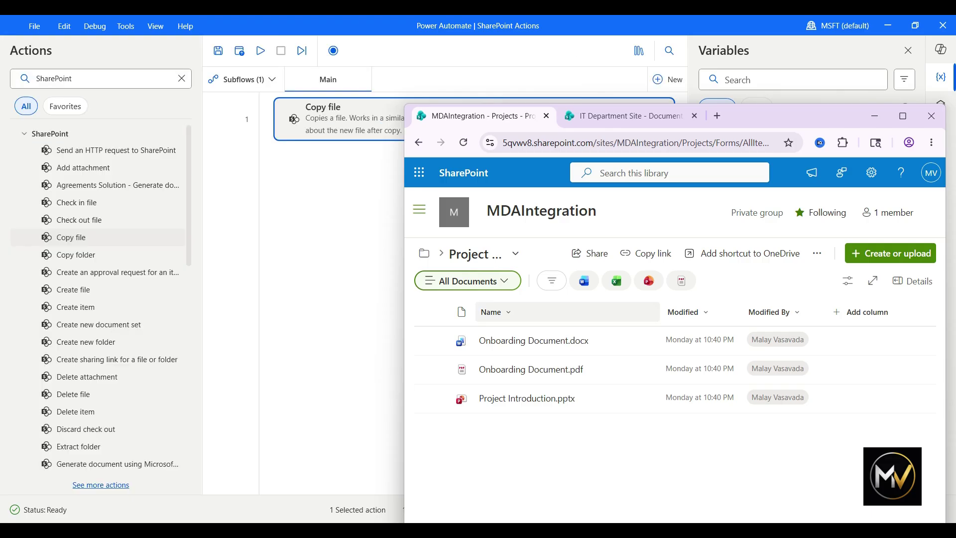
key(ctrl+Tab)
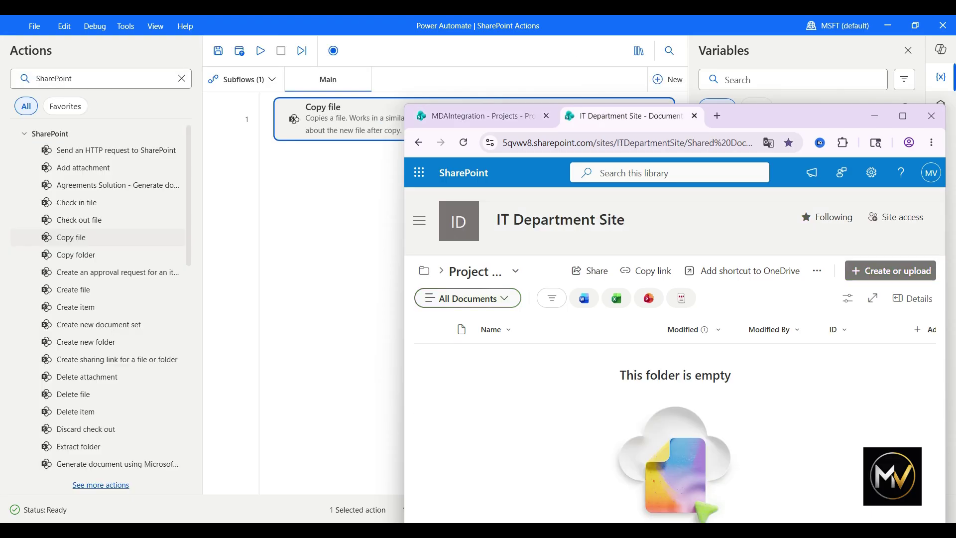
key(F5)
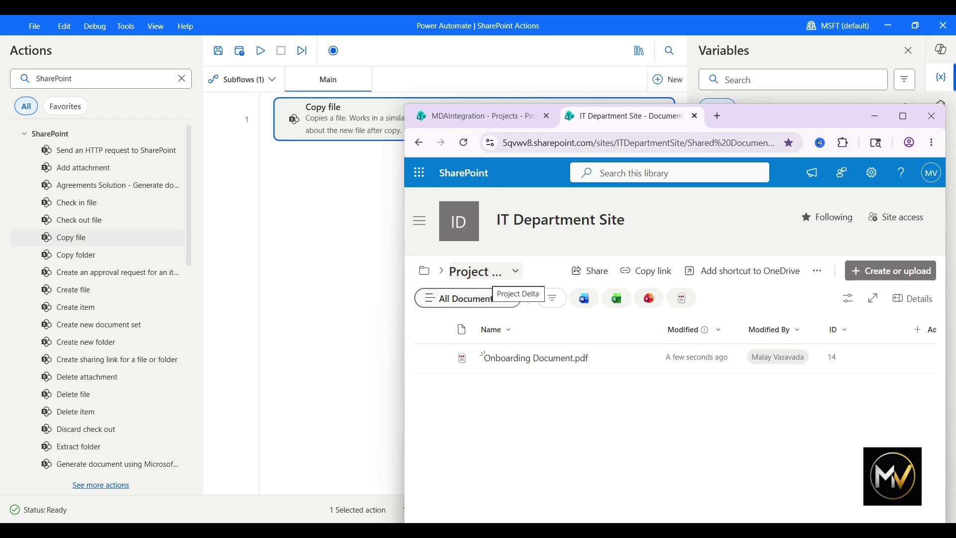
Step: Delete Onboarding Document.pdf from the IT Department Site's Project Delta folder
click(437, 358)
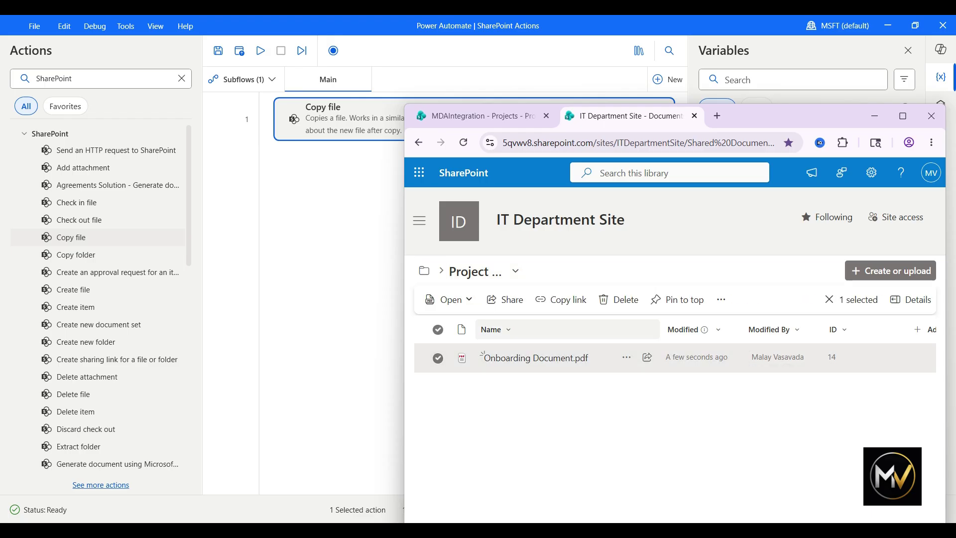
click(619, 299)
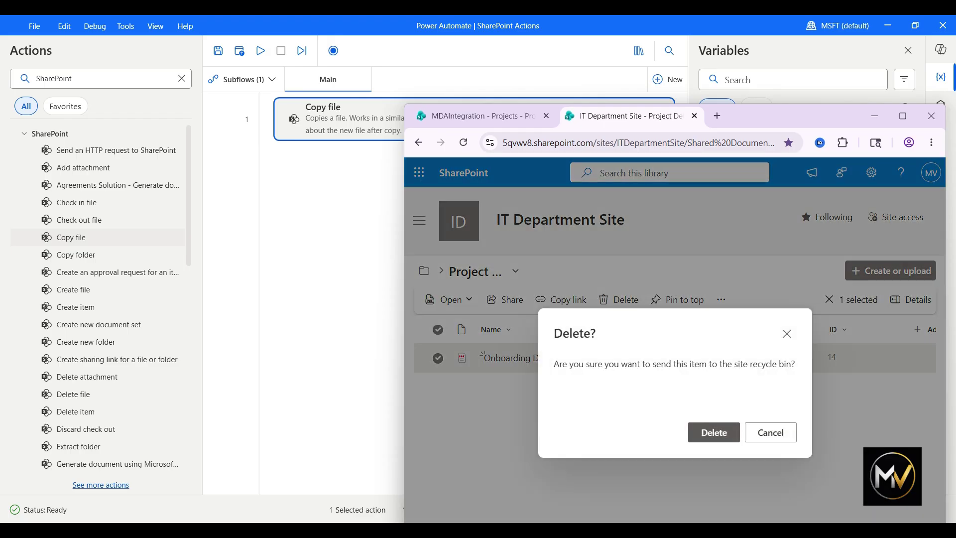
click(714, 432)
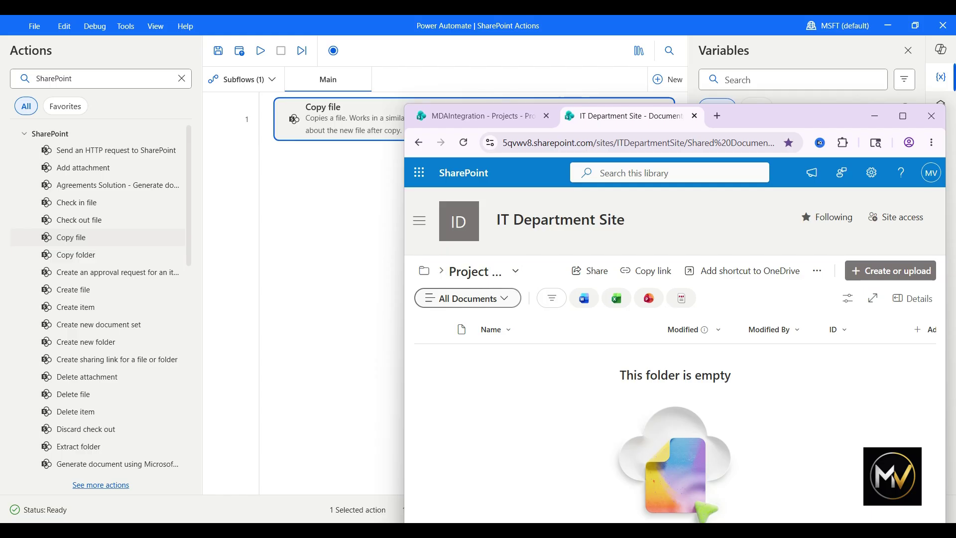
Step: Check the MDAIntegration source folder, and delete the Copy file action from the Main subflow in Power Automate
click(476, 116)
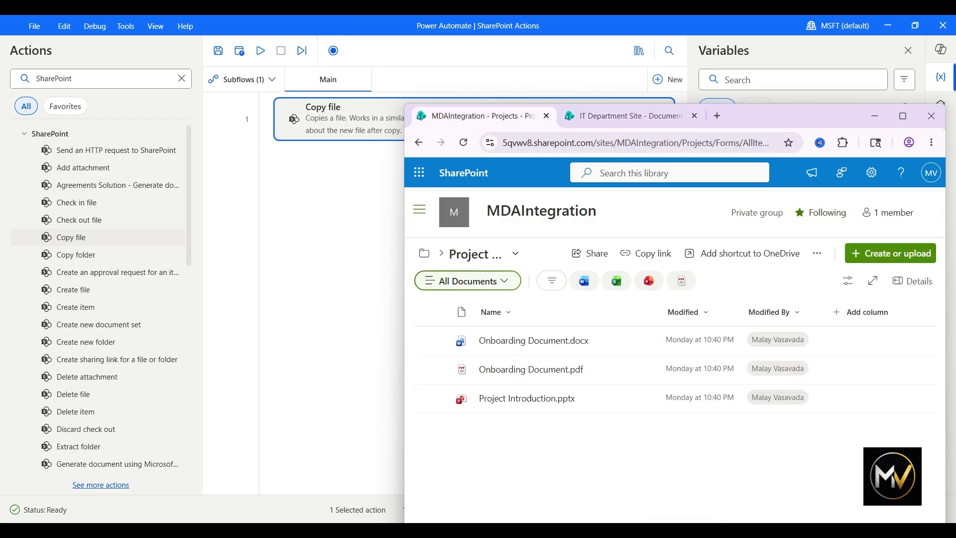
click(339, 279)
click(664, 120)
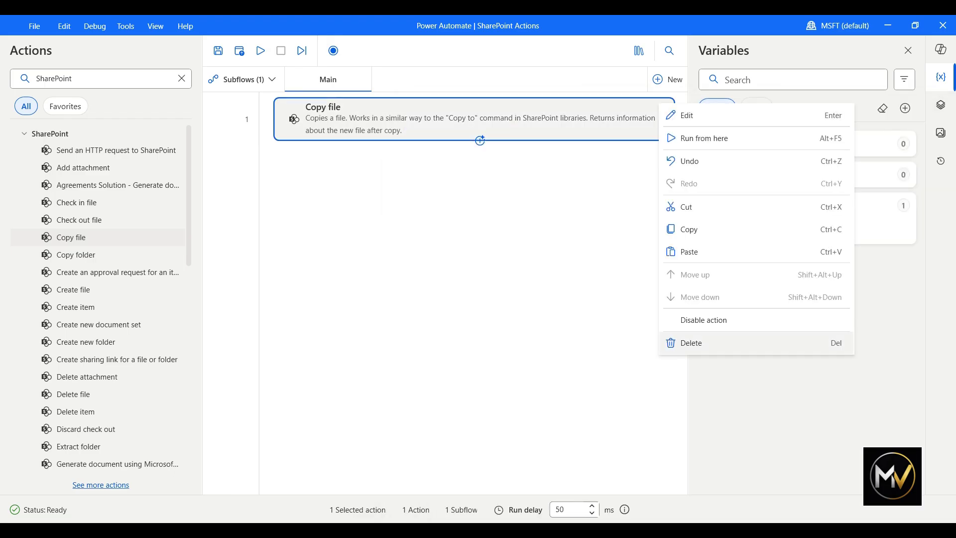
click(691, 342)
scroll(115, 367, down, 8)
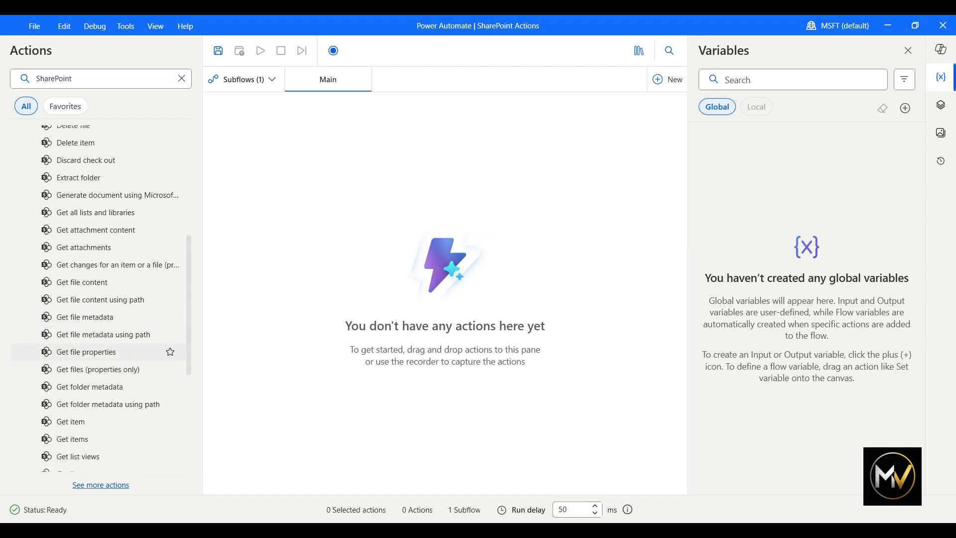
Step: Add the SharePoint Move file action to the Main subflow and set its current site address to MDAIntegration
scroll(114, 368, down, 1)
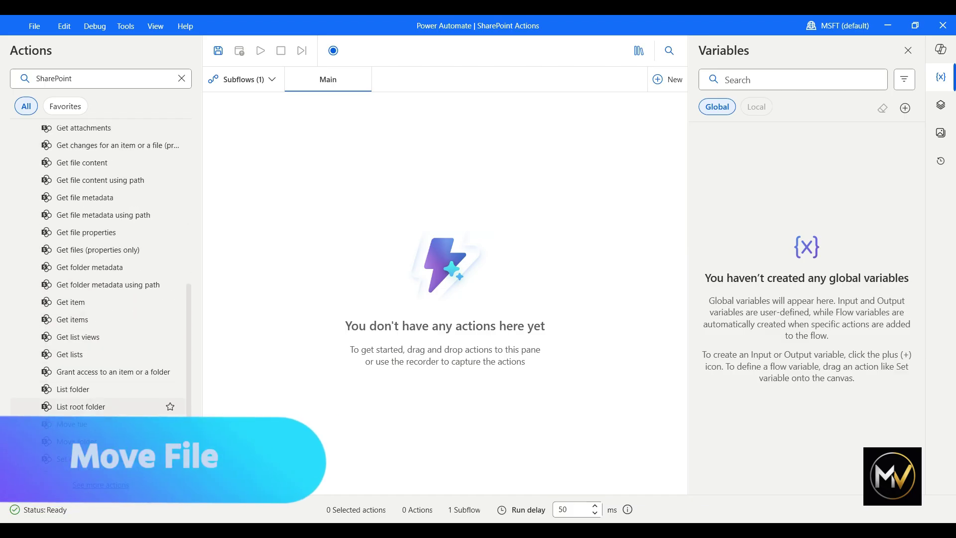
drag(72, 423, 480, 127)
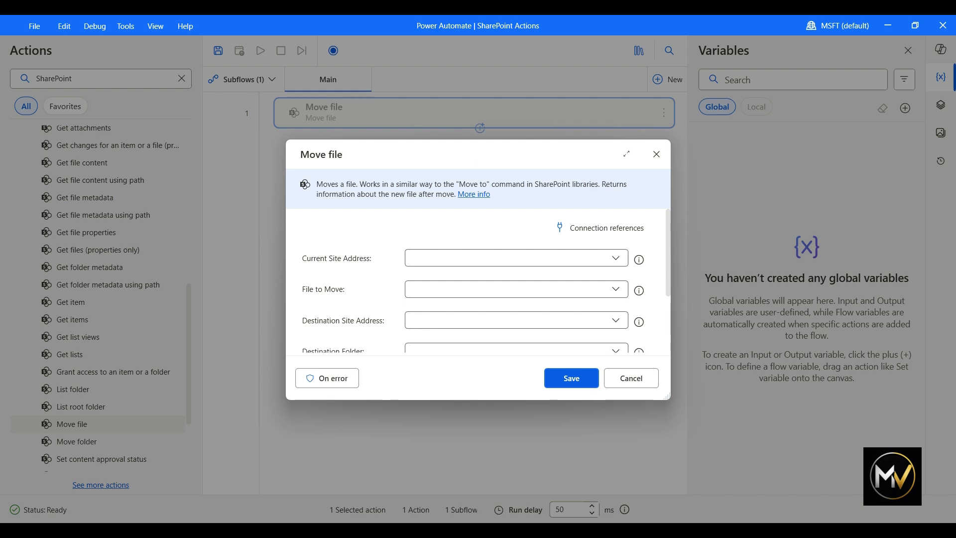
click(616, 257)
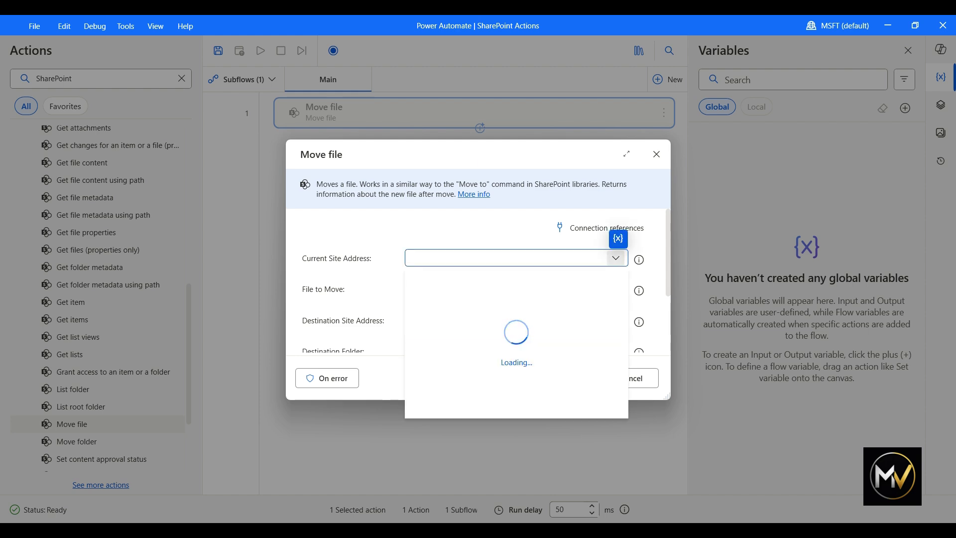
click(498, 358)
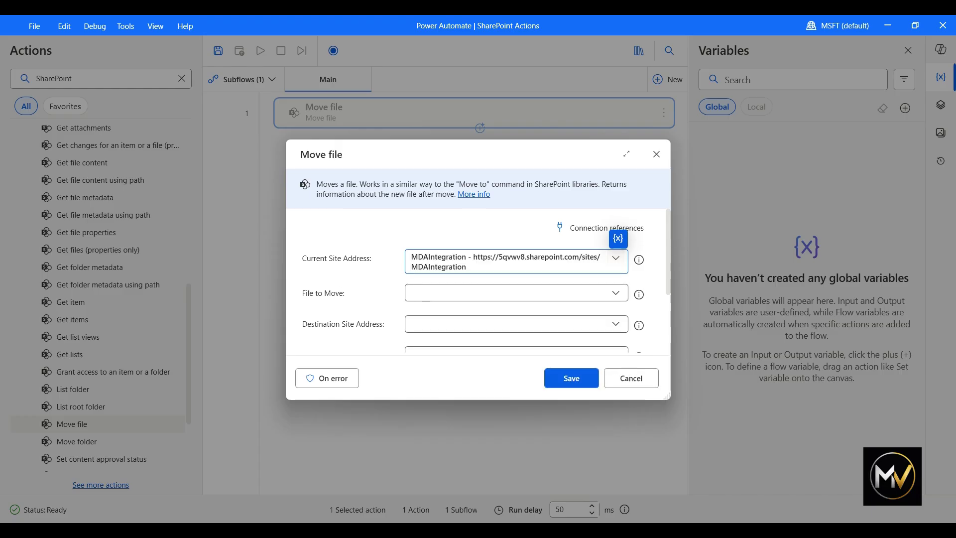
Step: Choose Onboarding Document.pdf in the Projects library's Project Delta folder as the file to move
click(616, 293)
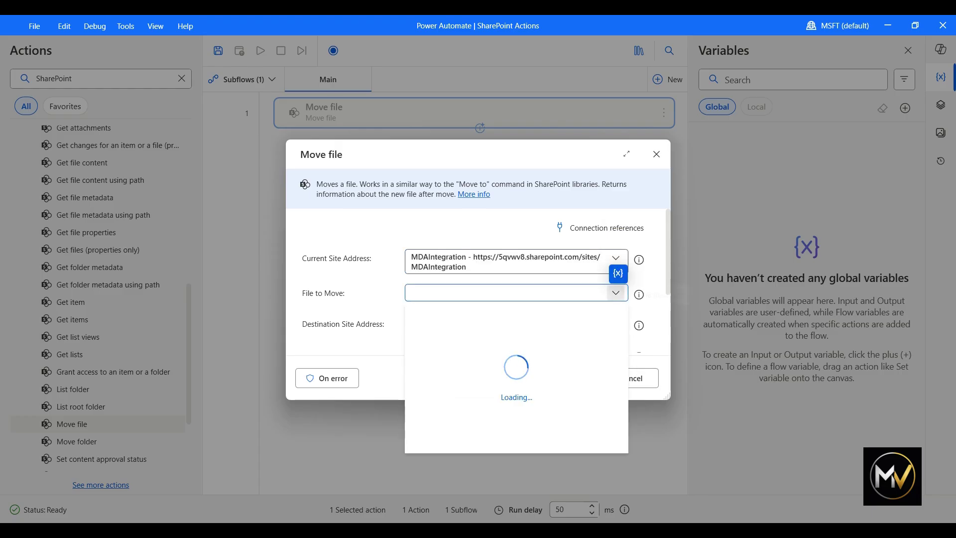
scroll(498, 244, down, 1)
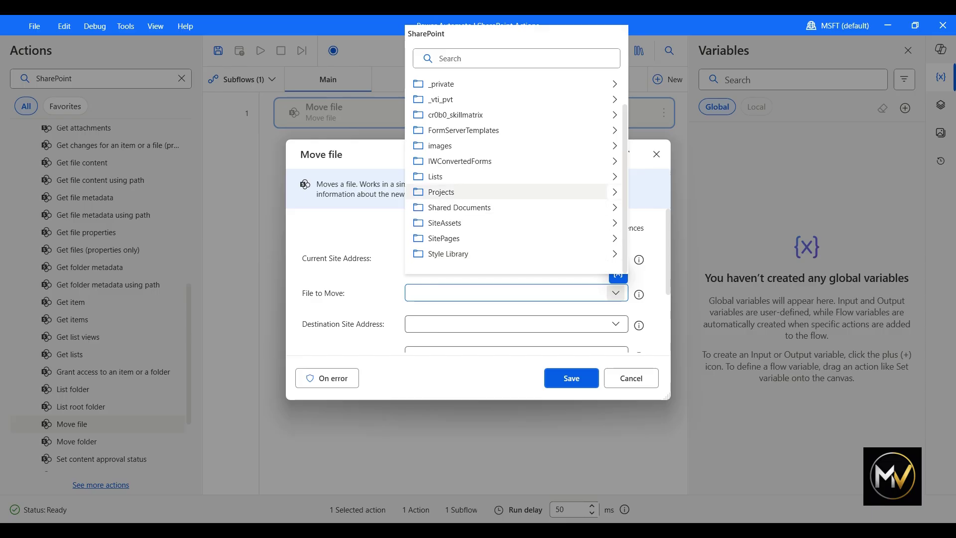
click(615, 192)
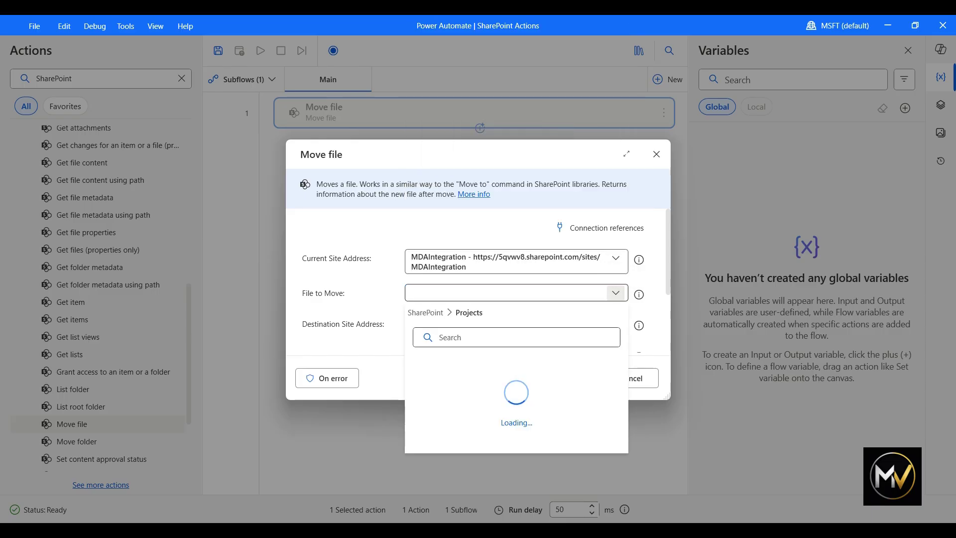
click(620, 378)
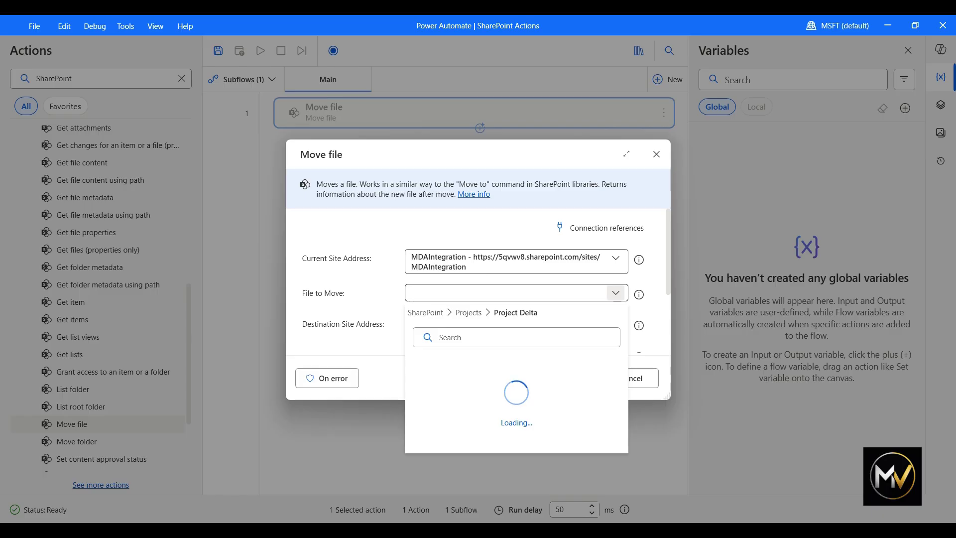
click(473, 378)
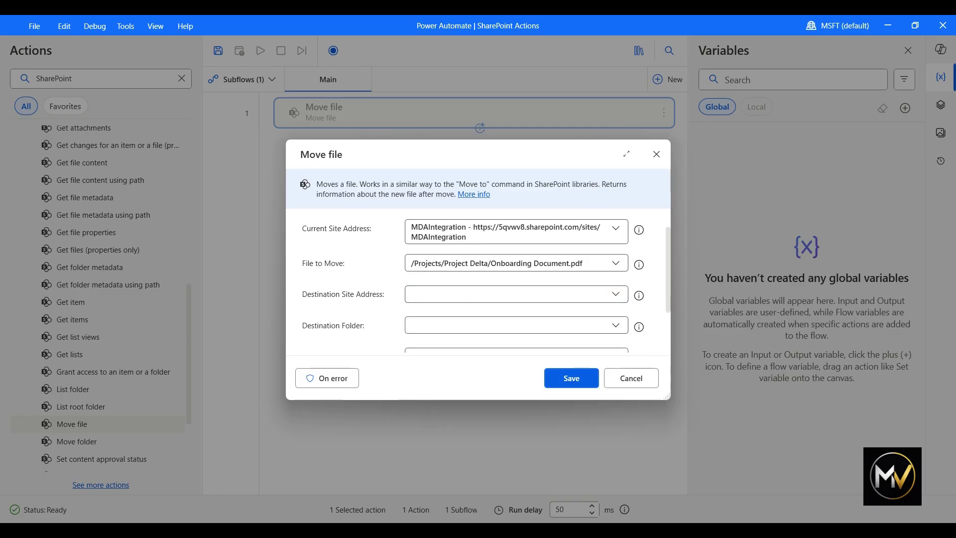
Step: Set the destination site to IT Department Site and the destination folder to /Shared Documents/Project Delta
click(616, 294)
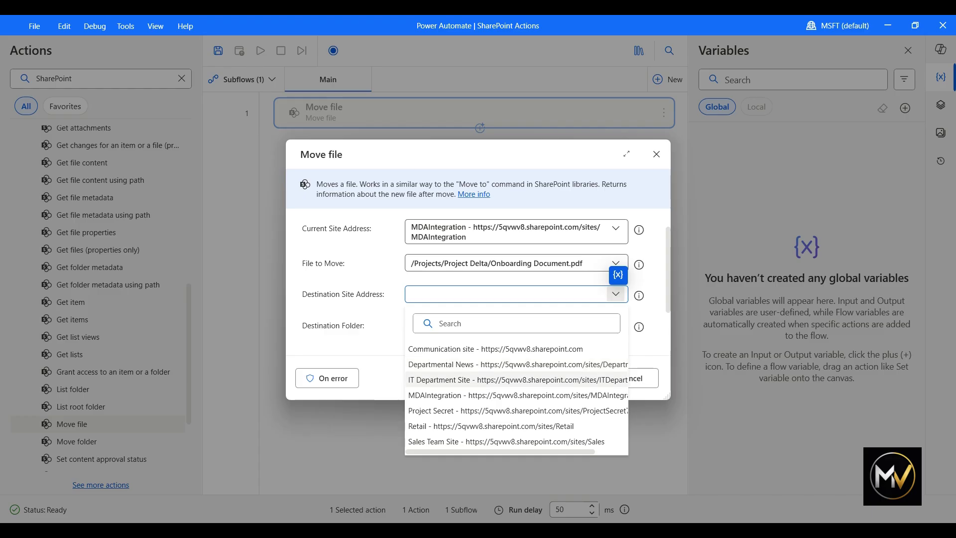
click(498, 379)
click(616, 328)
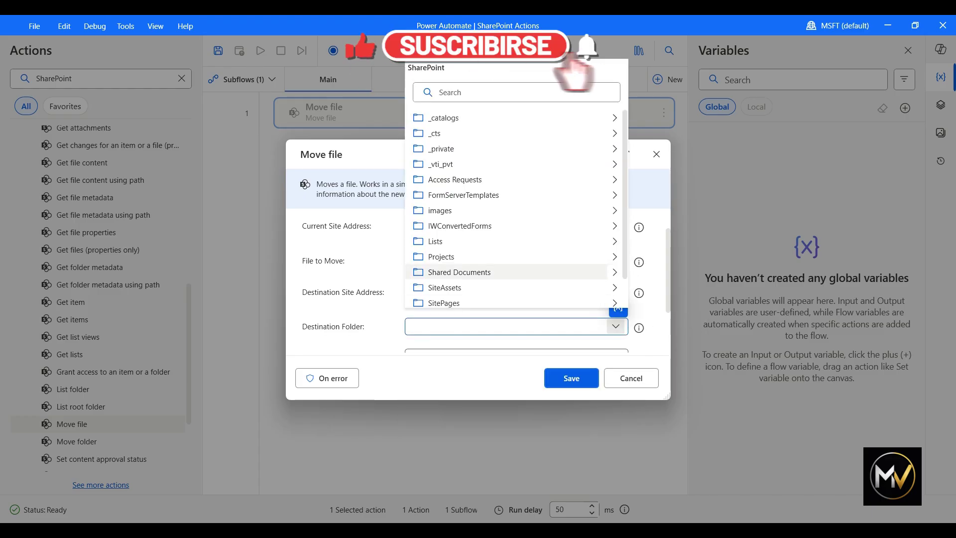
click(614, 272)
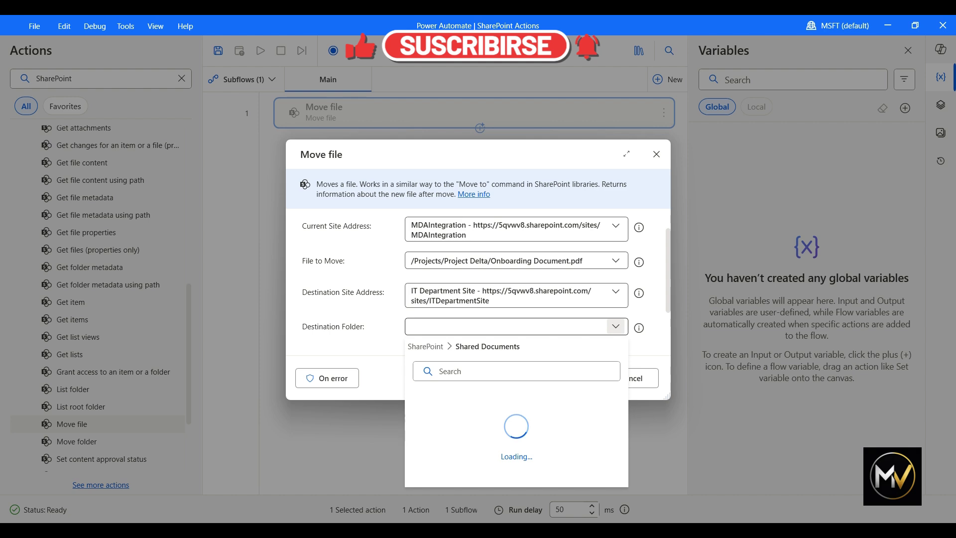
click(439, 412)
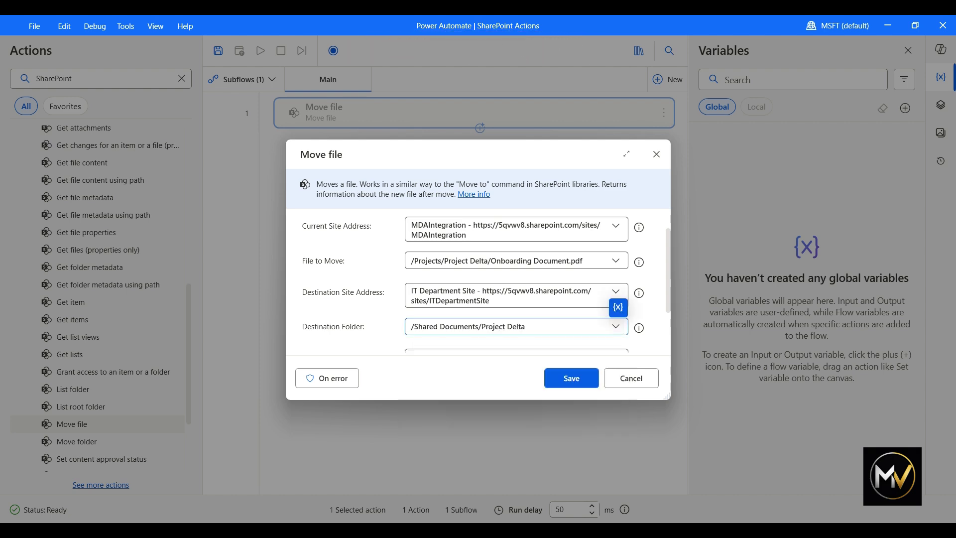
Step: Choose Replace for the case that another file is already there, and save the Move file action
scroll(479, 279, down, 2)
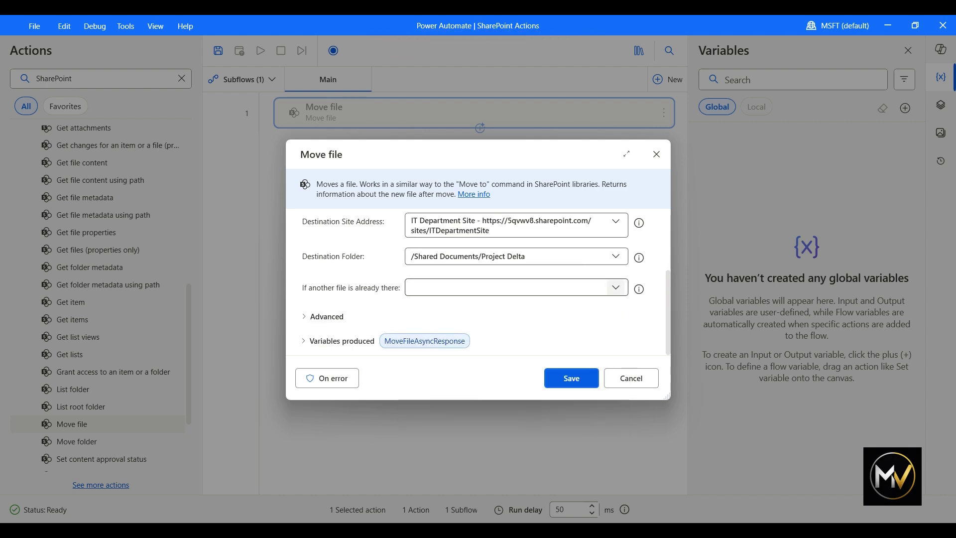
click(616, 298)
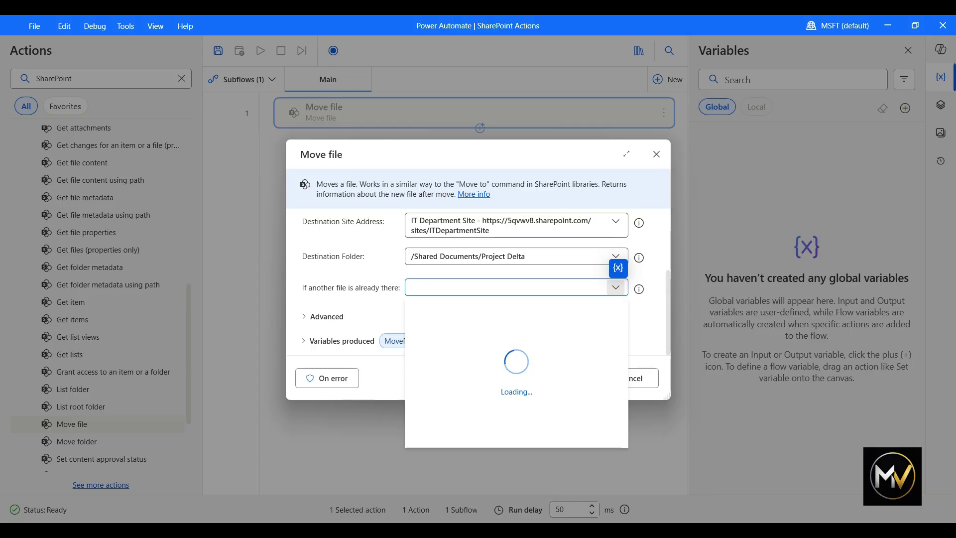
click(421, 372)
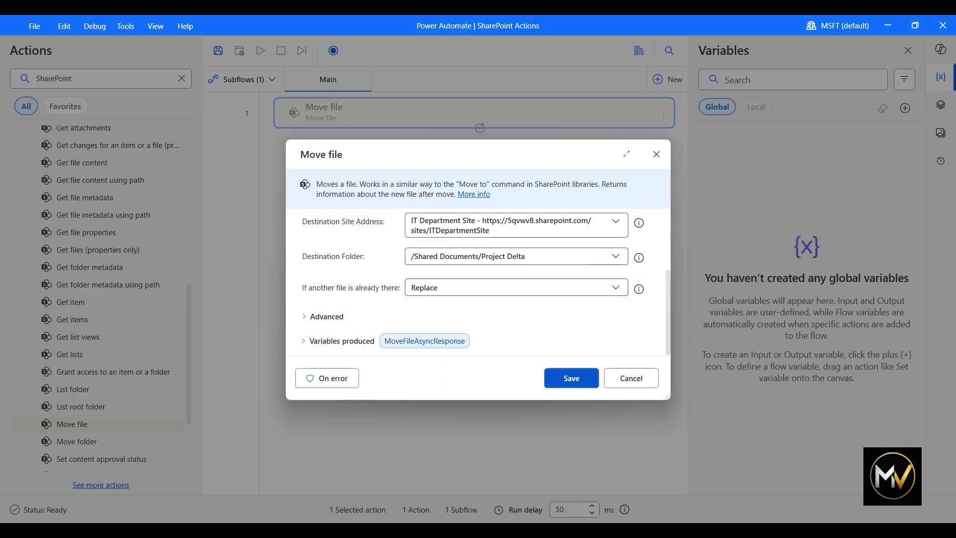
click(568, 377)
Step: Run the flow and check the move in the browser, refreshing MDAIntegration's Project Delta folder and returning to the IT Department Site's folder
key(F5)
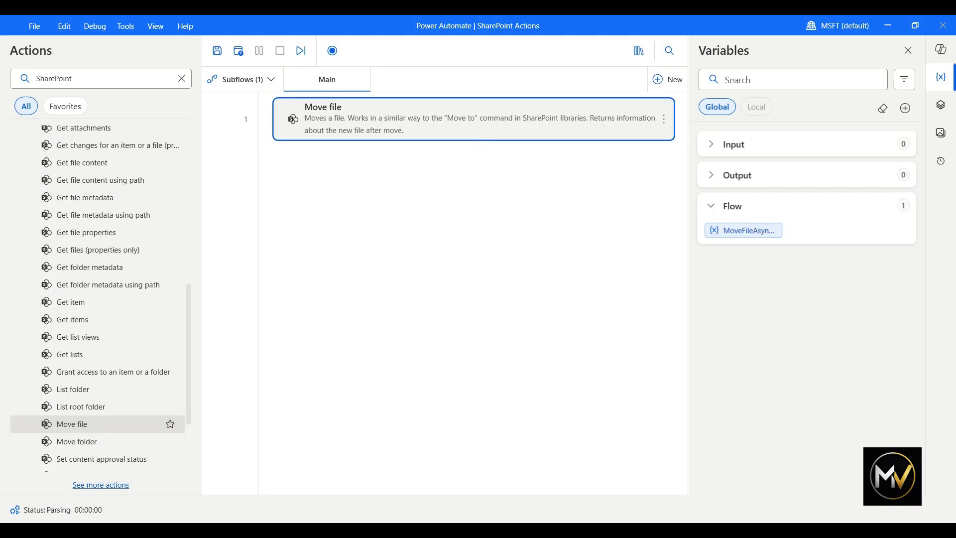
key(alt+Tab)
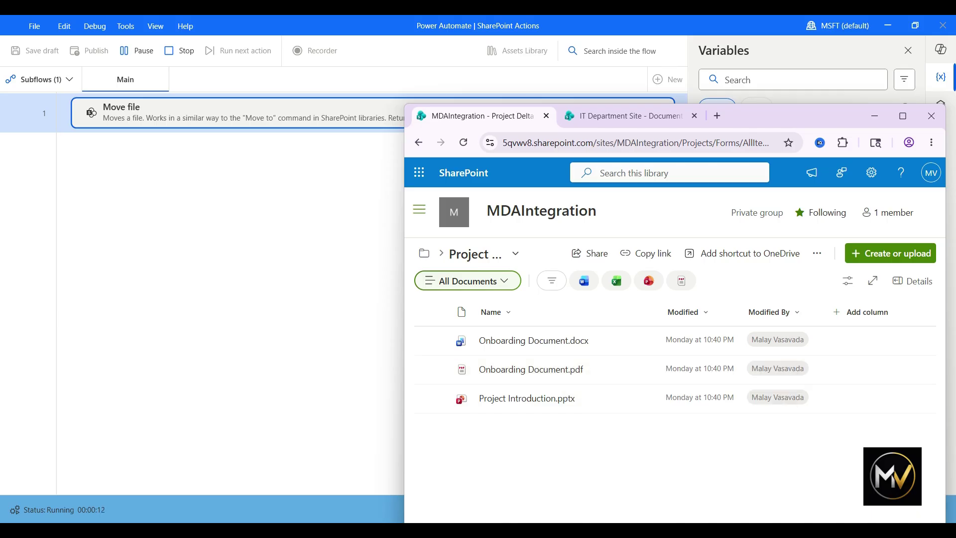
key(ctrl+Tab)
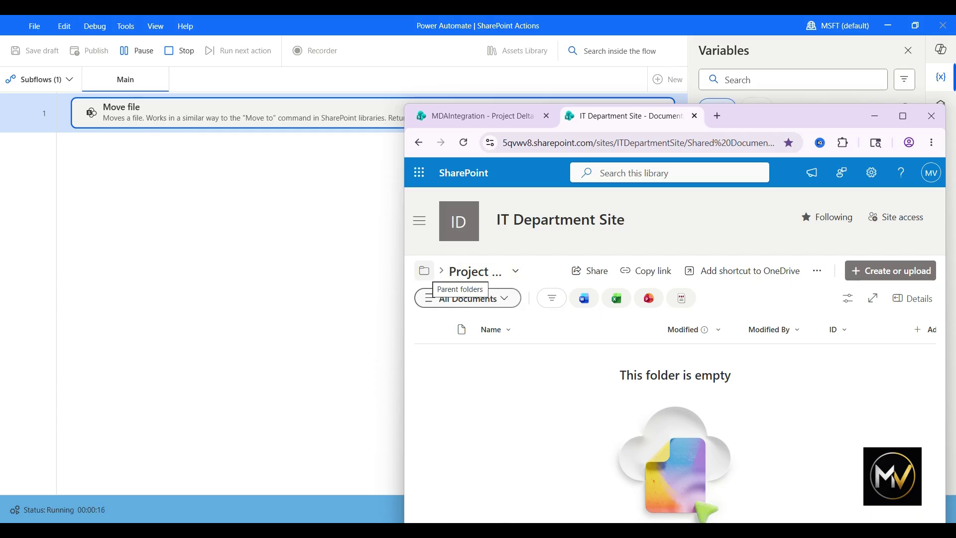
key(ctrl+Tab)
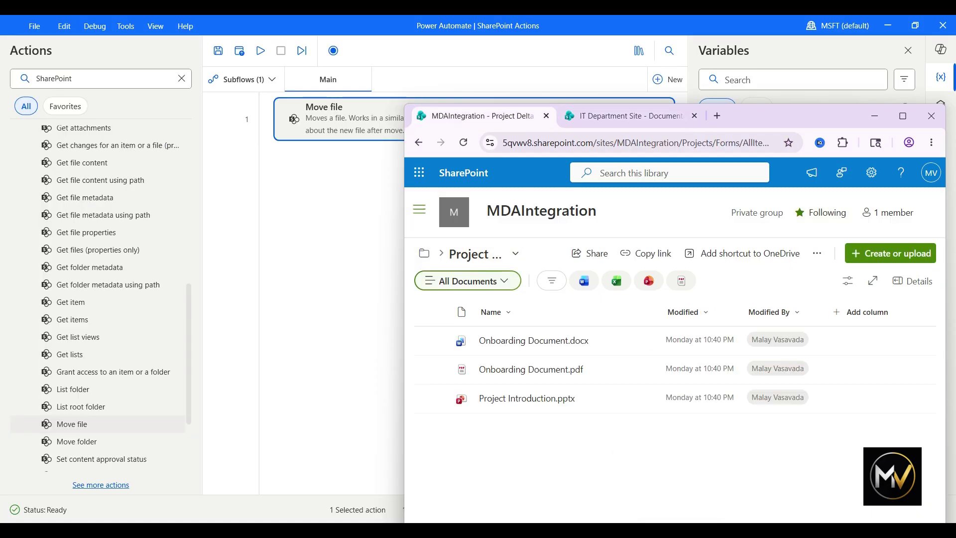
click(463, 143)
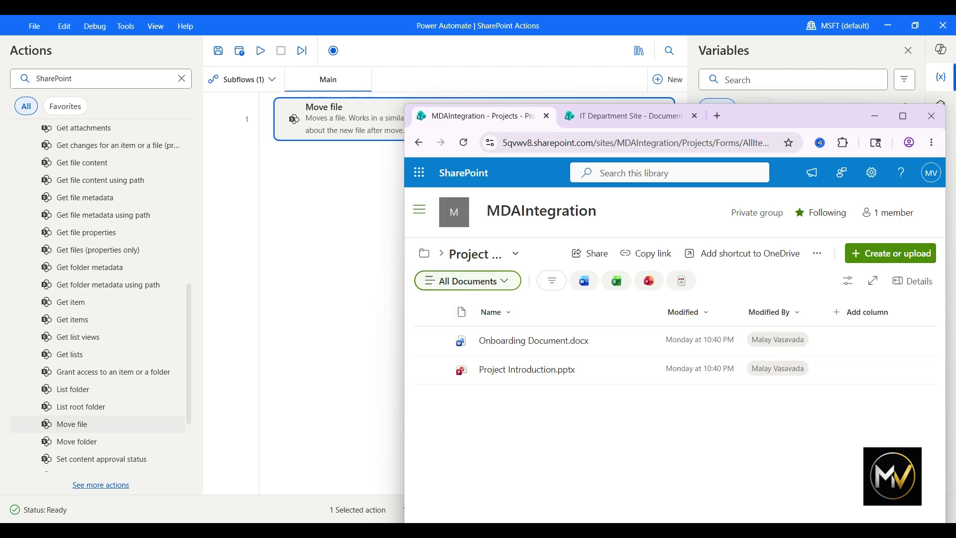
click(624, 115)
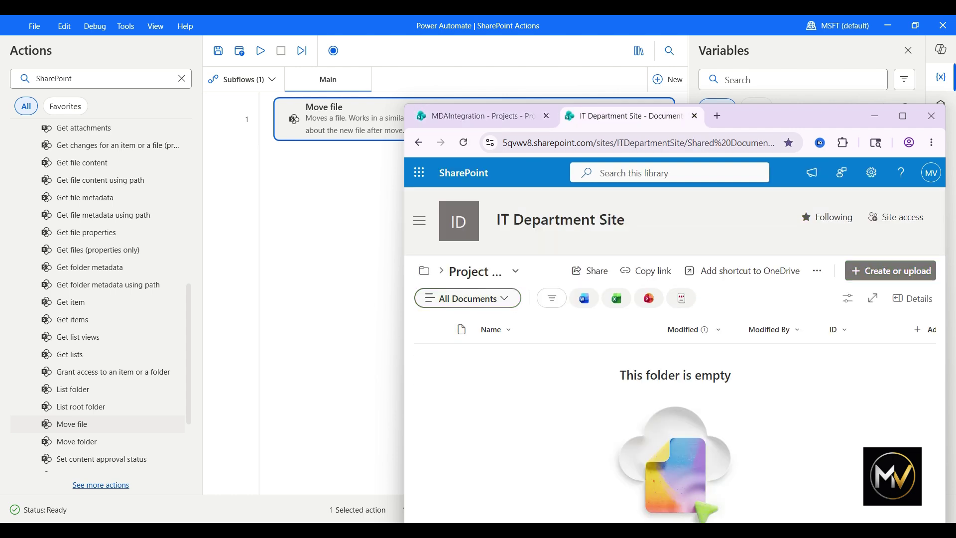